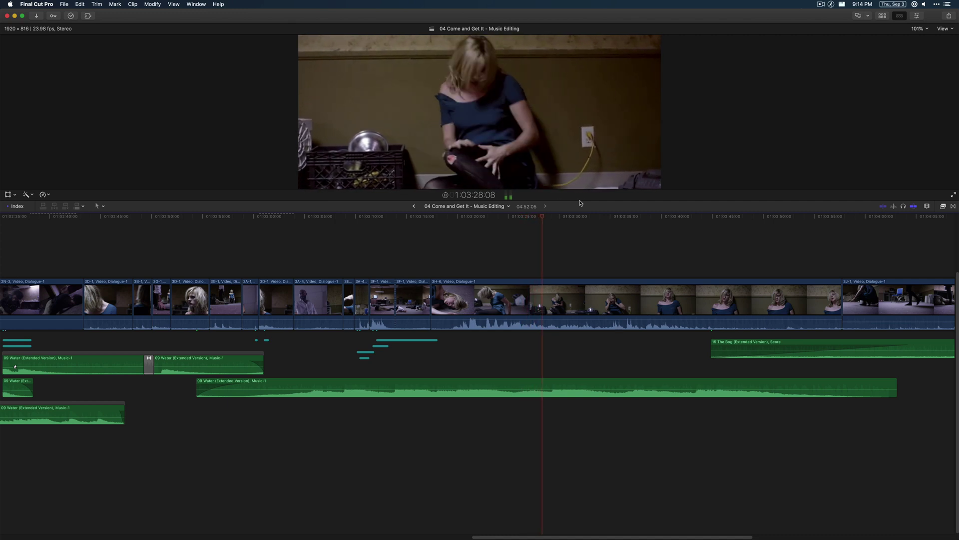
Stop playback and scrub the playhead back to about 1:03:05.
{"action": "key", "text": "space"}
{"action": "left_click", "coordinate": [693, 217]}
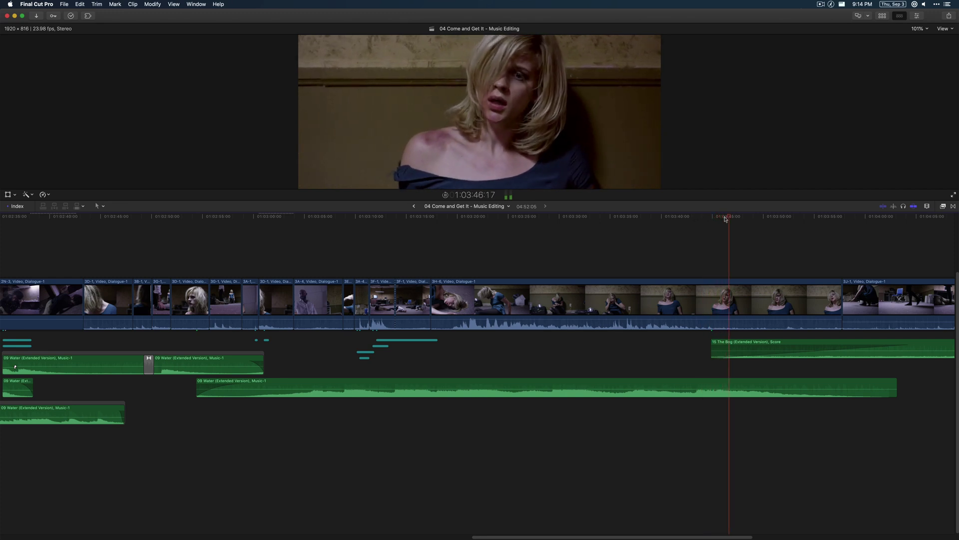
{"action": "left_click_drag", "start_coordinate": [725, 218], "coordinate": [314, 249]}
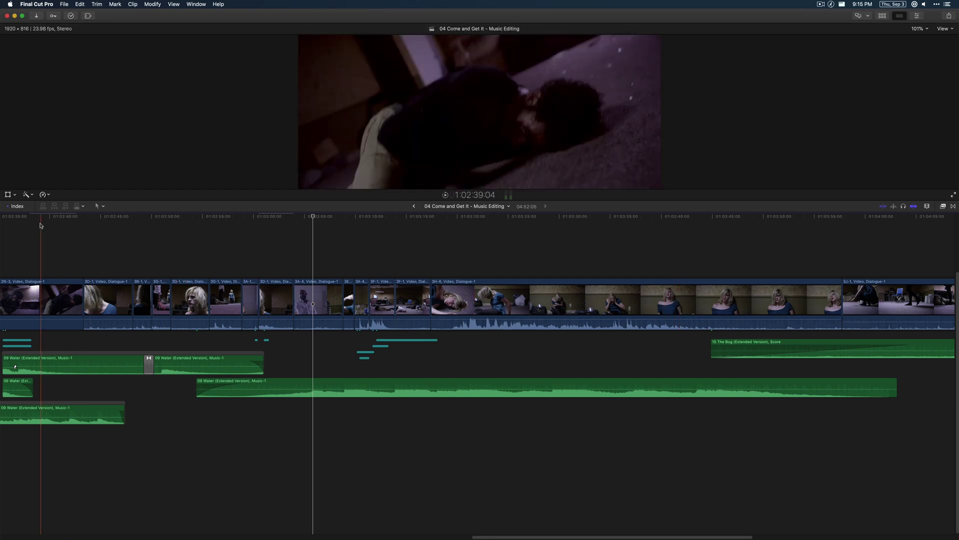
Turn on the Music role lane in Timeline Index > Roles and run Show Audio Lanes.
{"action": "left_click", "coordinate": [18, 207]}
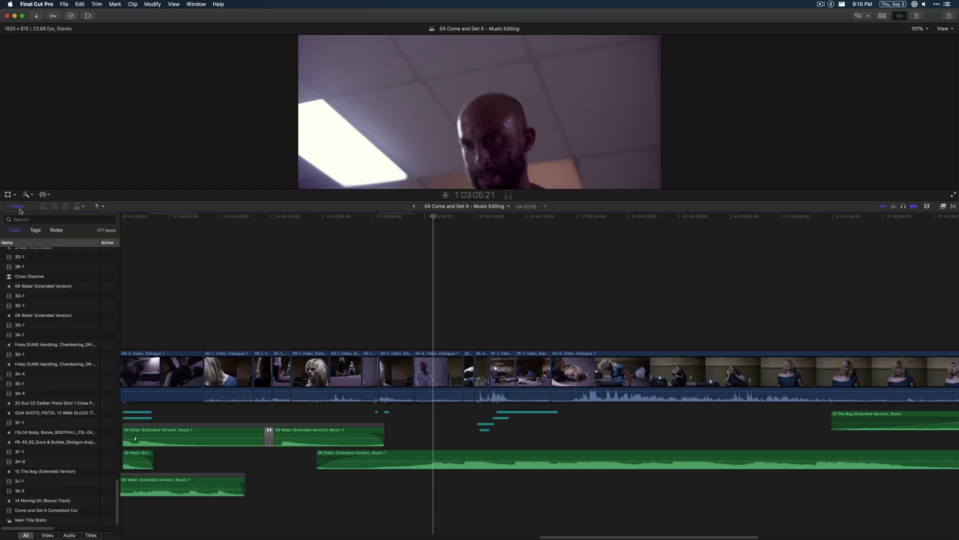
{"action": "left_click", "coordinate": [56, 231]}
{"action": "left_click", "coordinate": [83, 291]}
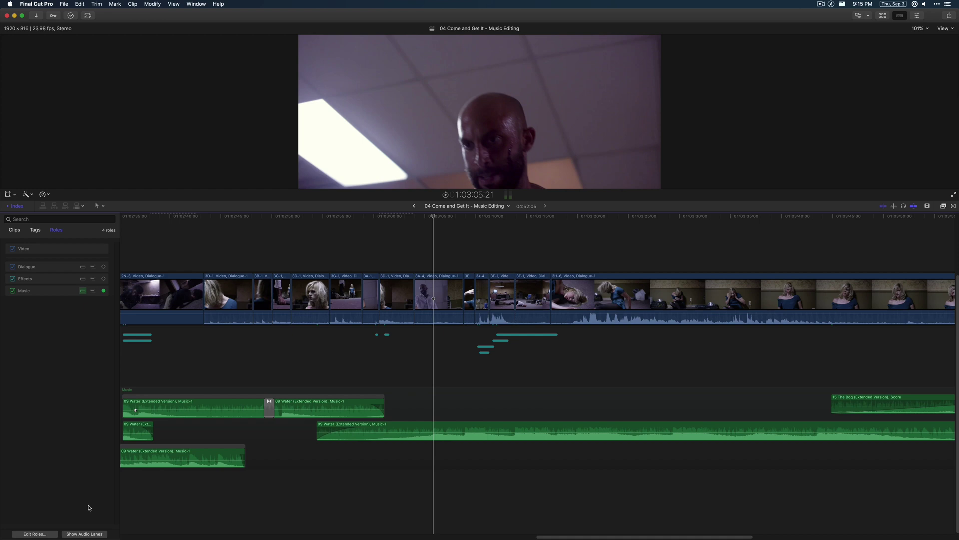
{"action": "left_click", "coordinate": [86, 535]}
{"action": "left_click", "coordinate": [18, 205]}
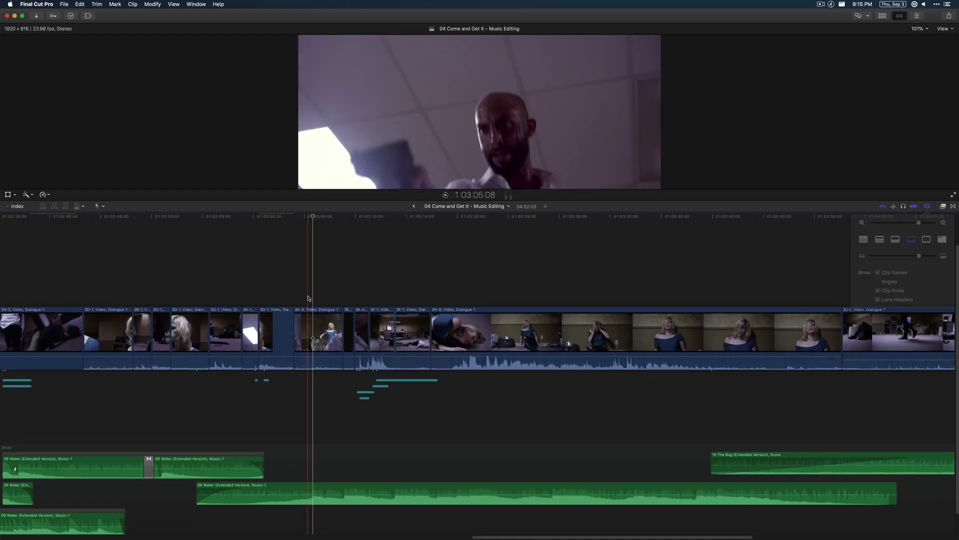
{"action": "key", "text": "ctrl+space"}
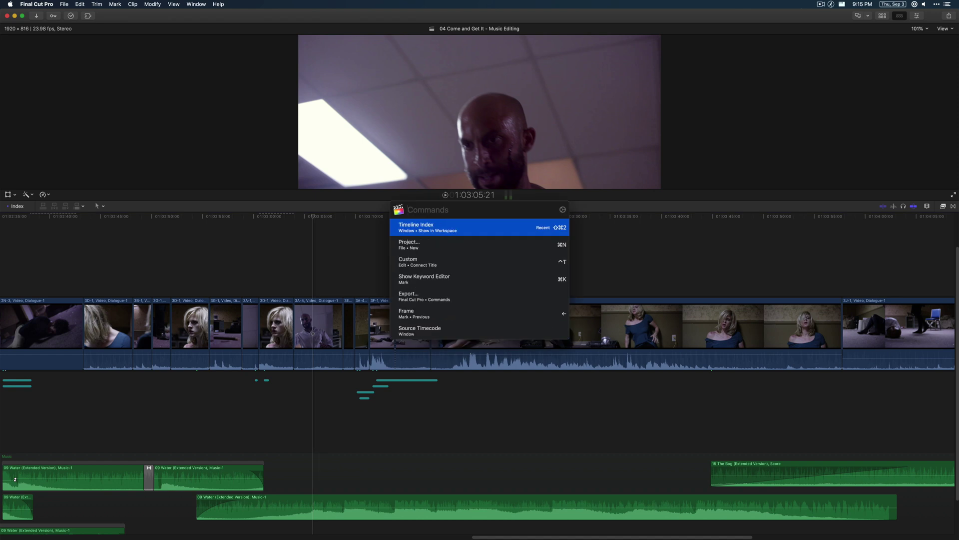
{"action": "type", "text": "audio"}
{"action": "key", "text": "Return"}
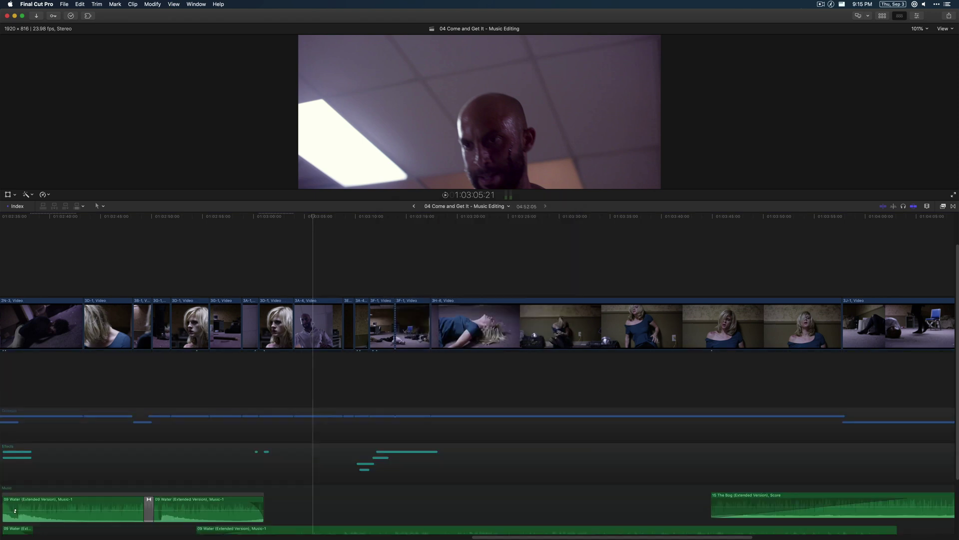
Switch clip appearance to tall waveforms only and play the music from the playhead.
{"action": "left_click", "coordinate": [927, 206]}
{"action": "left_click", "coordinate": [863, 239]}
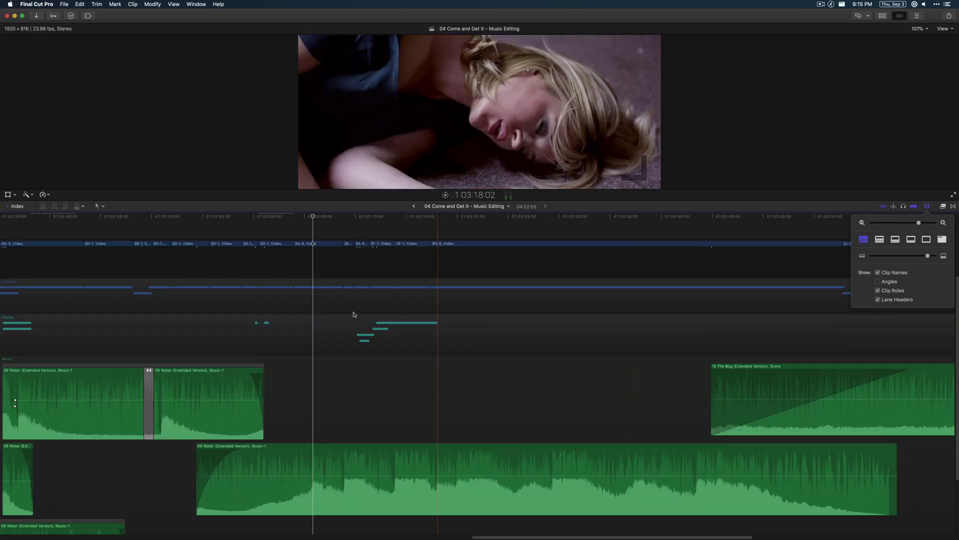
{"action": "left_click", "coordinate": [243, 320]}
{"action": "scroll", "coordinate": [245, 317], "scroll_direction": "down", "scroll_amount": 4}
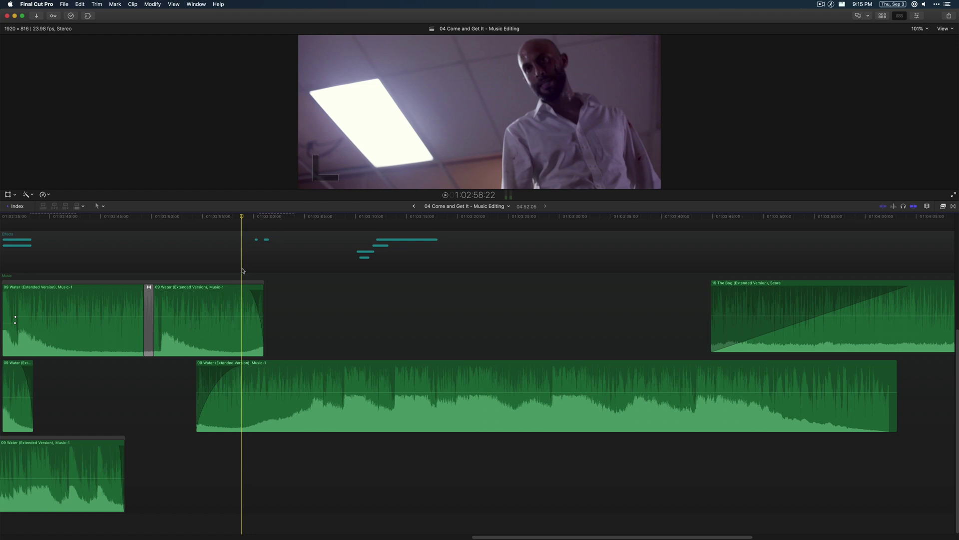
{"action": "key", "text": "space"}
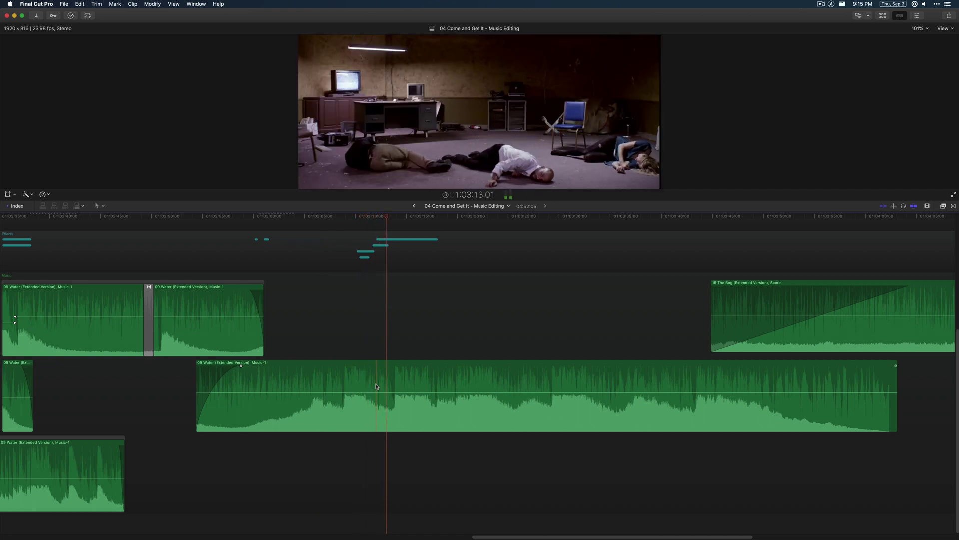
Blade the long 09 Water clip at 1:03:13:22 and a later point, then delete the middle section.
{"action": "left_click", "coordinate": [395, 218]}
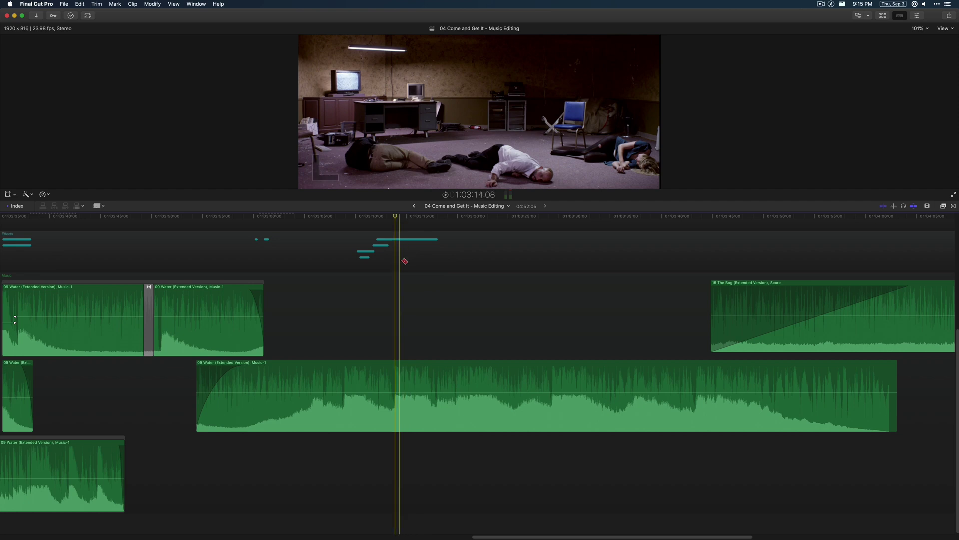
{"action": "left_click", "coordinate": [398, 369]}
{"action": "key", "text": "a"}
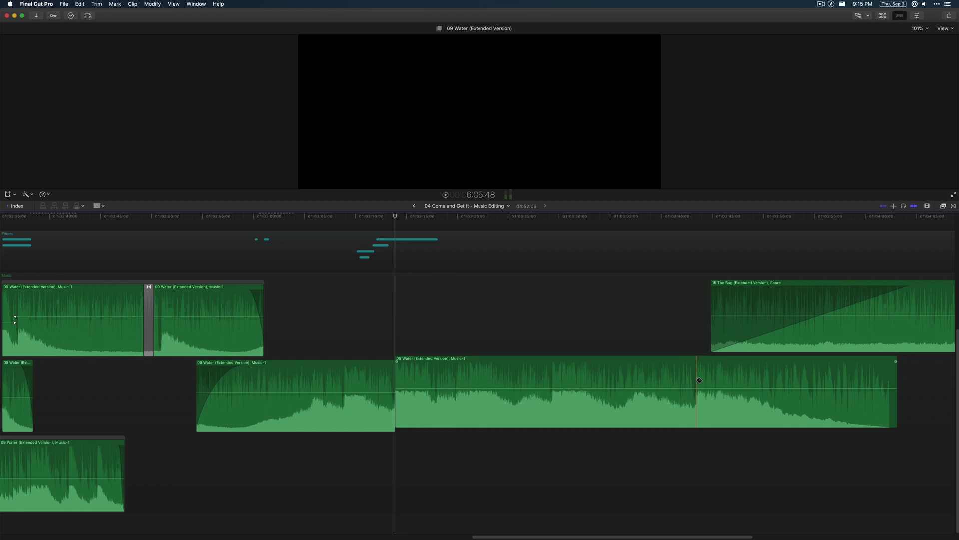
{"action": "left_click", "coordinate": [698, 381]}
{"action": "key", "text": "a"}
{"action": "left_click_drag", "start_coordinate": [565, 404], "coordinate": [565, 329]}
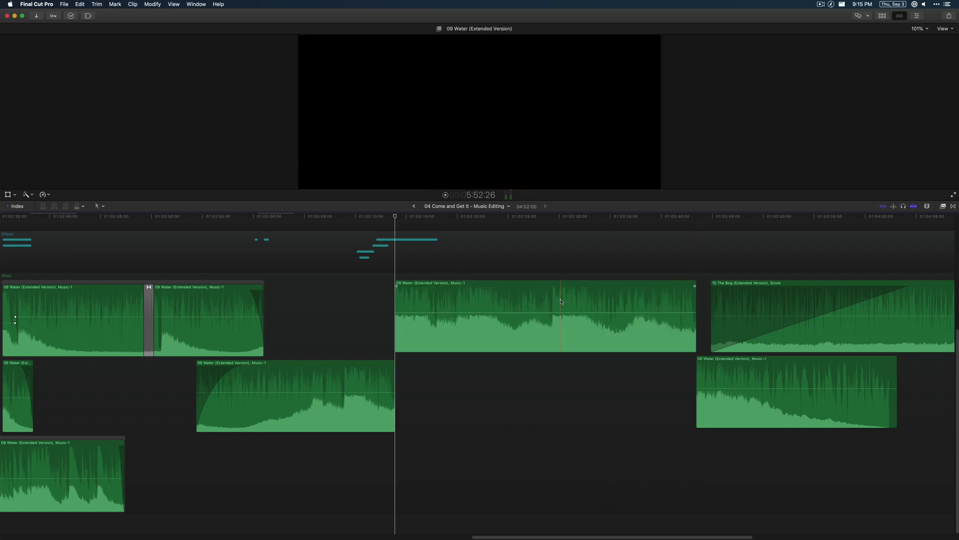
{"action": "left_click", "coordinate": [561, 302]}
{"action": "key", "text": "Delete"}
Slide the 09 Water tail piece left to overlap the first part, then play the join.
{"action": "left_click", "coordinate": [723, 363]}
{"action": "left_click_drag", "start_coordinate": [723, 363], "coordinate": [415, 370]}
{"action": "left_click", "coordinate": [362, 334]}
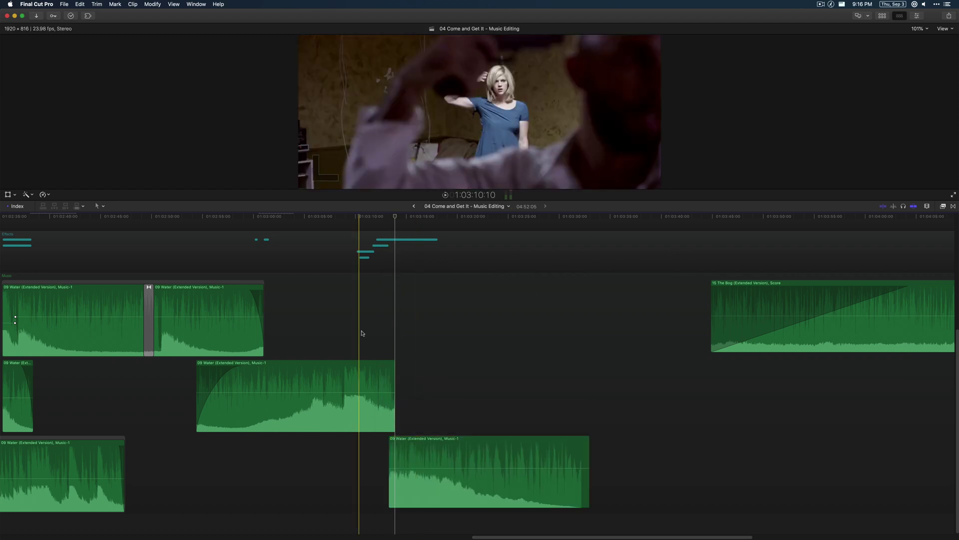
{"action": "key", "text": "space"}
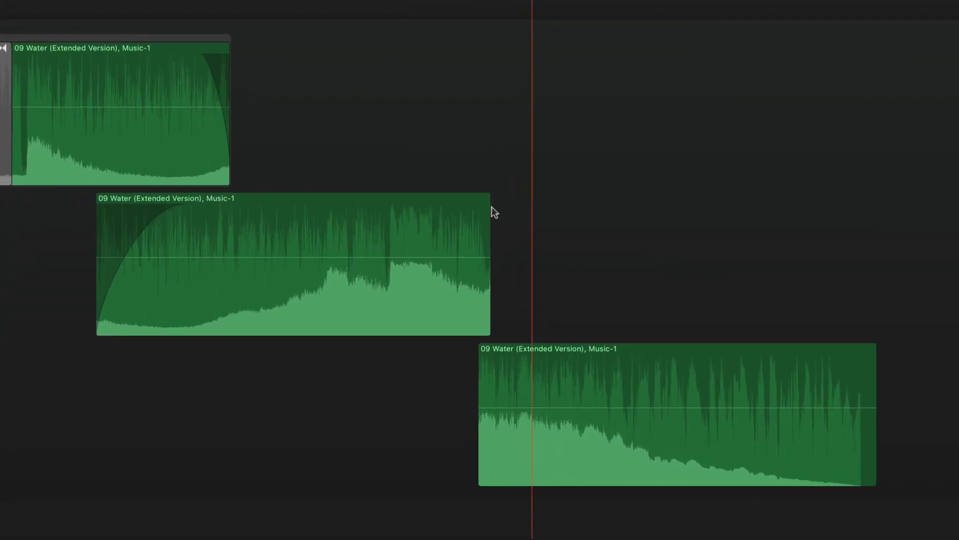
Give the first 09 Water piece a 1.00s fade-out and try trimming the tail's start.
{"action": "left_click_drag", "start_coordinate": [488, 205], "coordinate": [482, 204]}
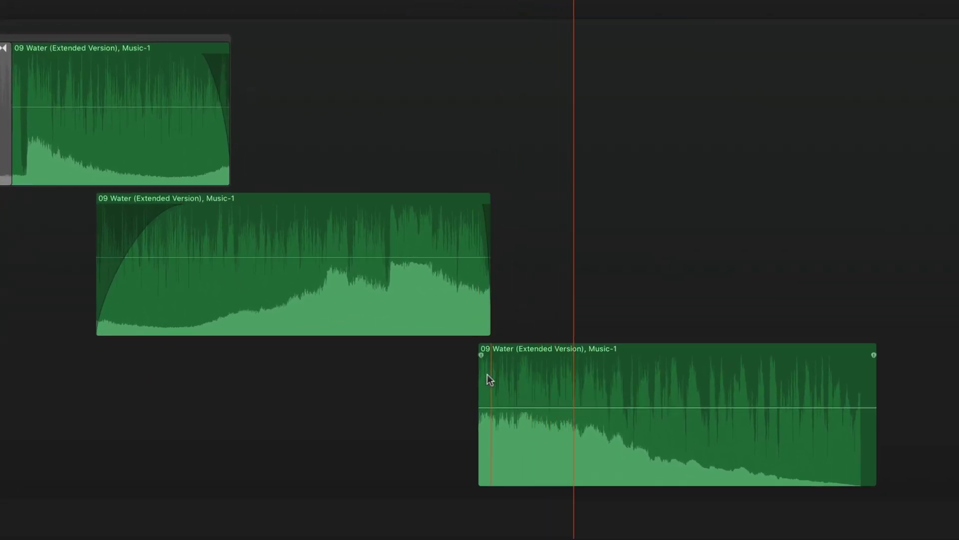
{"action": "left_click_drag", "start_coordinate": [484, 358], "coordinate": [483, 356]}
{"action": "left_click", "coordinate": [453, 175]}
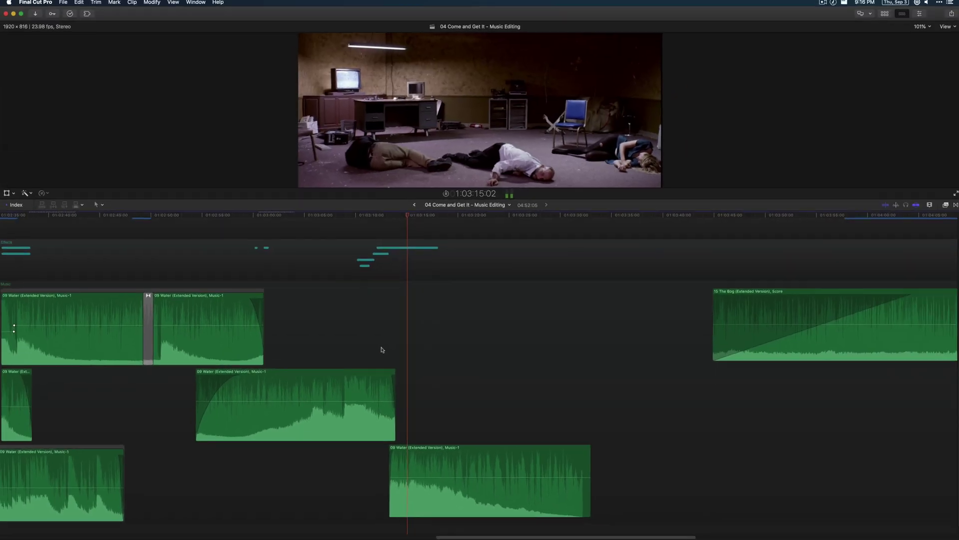
{"action": "scroll", "coordinate": [382, 349], "scroll_direction": "up", "scroll_amount": 3}
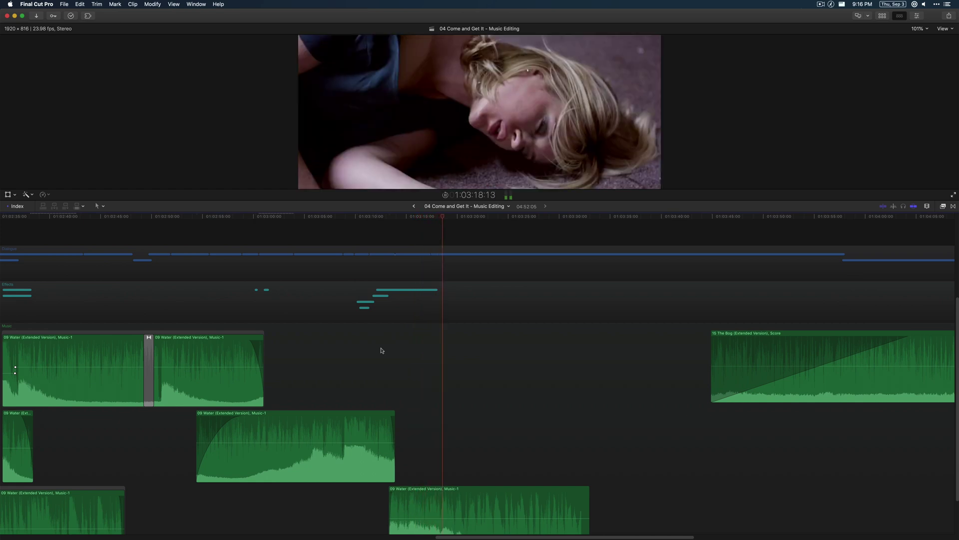
{"action": "left_click", "coordinate": [304, 429]}
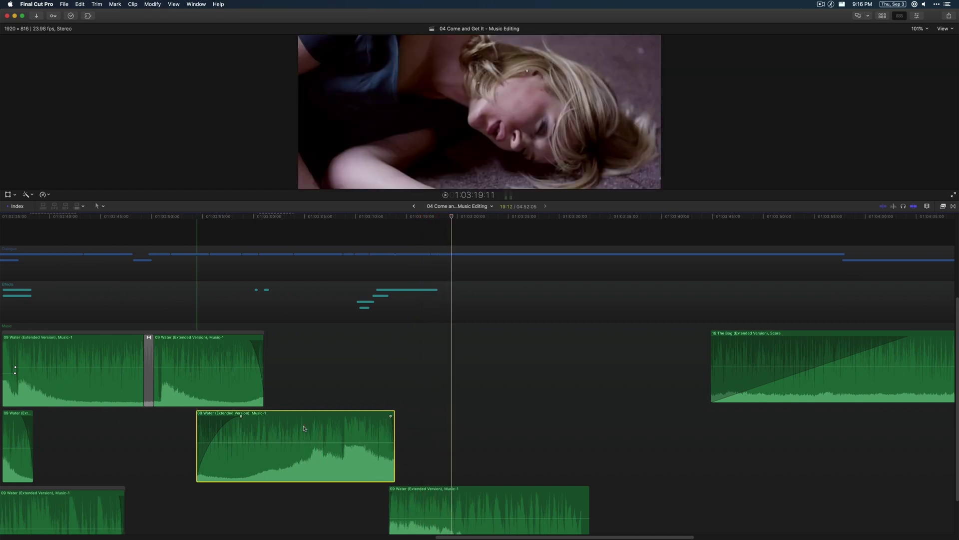
{"action": "scroll", "coordinate": [303, 427], "scroll_direction": "up", "scroll_amount": 3}
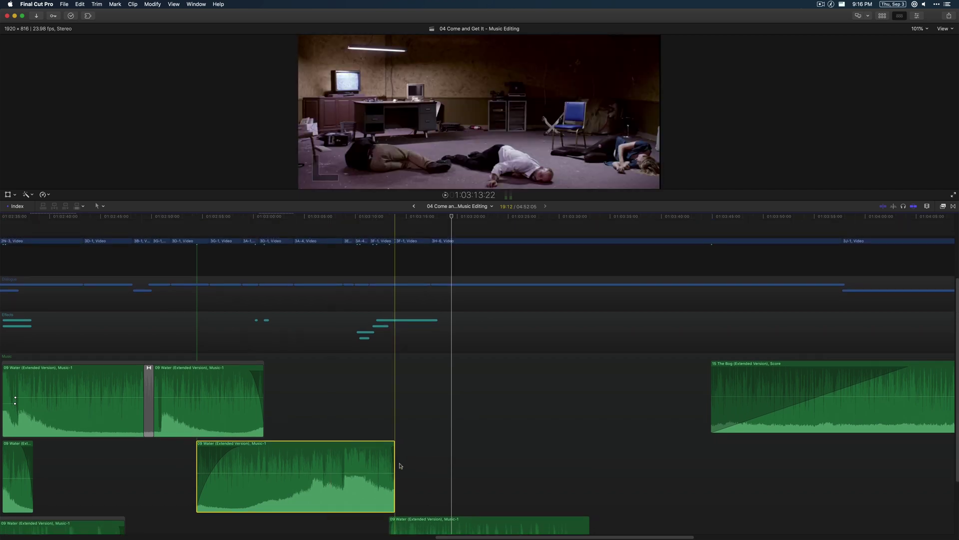
{"action": "left_click", "coordinate": [427, 523]}
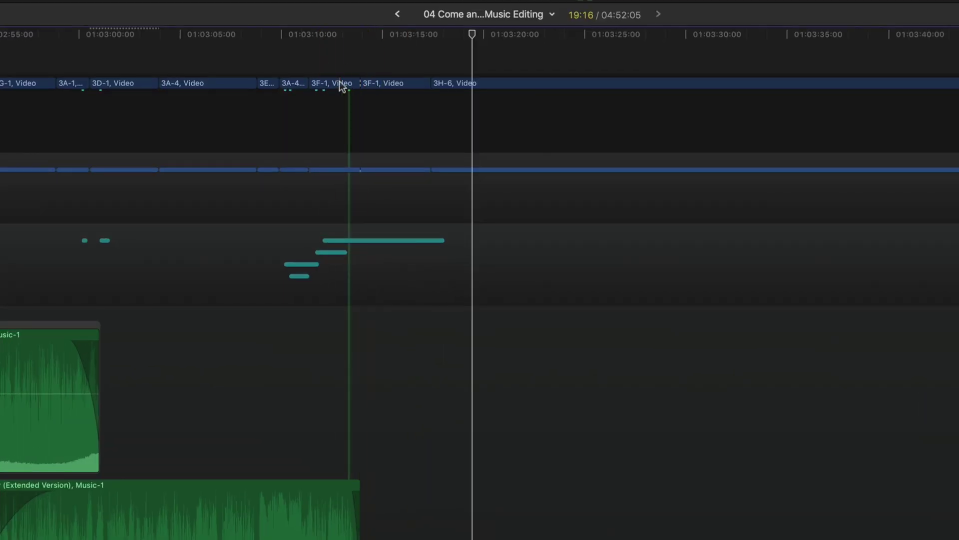
{"action": "left_click", "coordinate": [385, 240]}
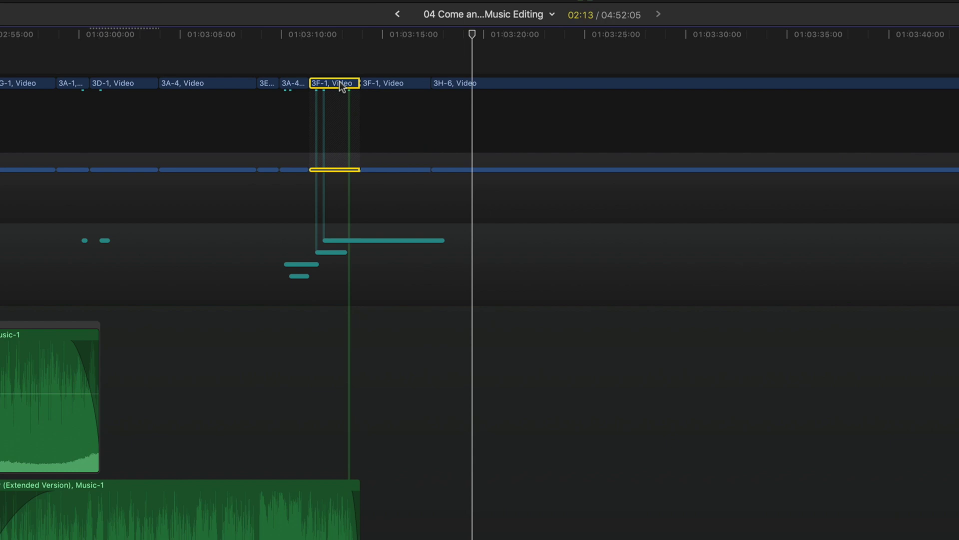
{"action": "left_click_drag", "start_coordinate": [340, 82], "coordinate": [430, 88]}
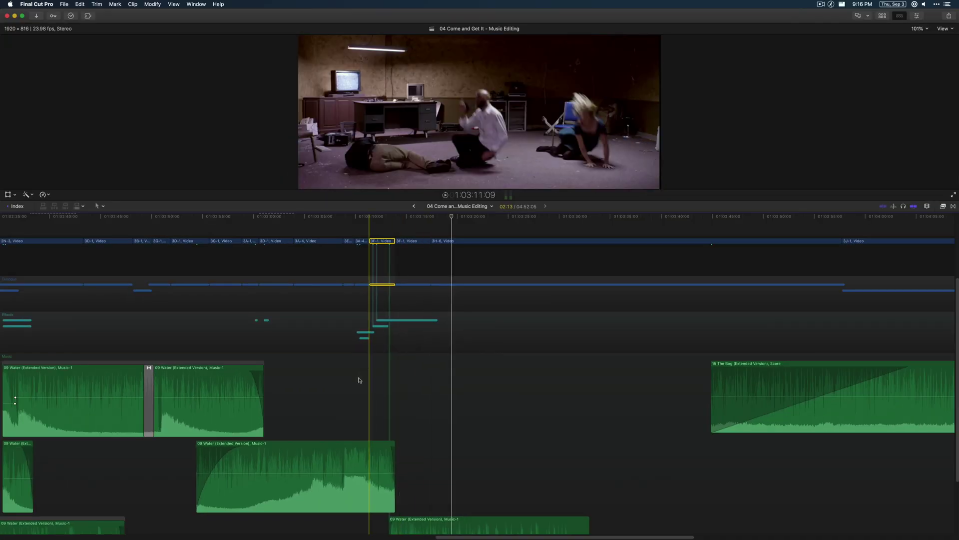
{"action": "left_click", "coordinate": [360, 385]}
{"action": "scroll", "coordinate": [359, 385], "scroll_direction": "down", "scroll_amount": 3}
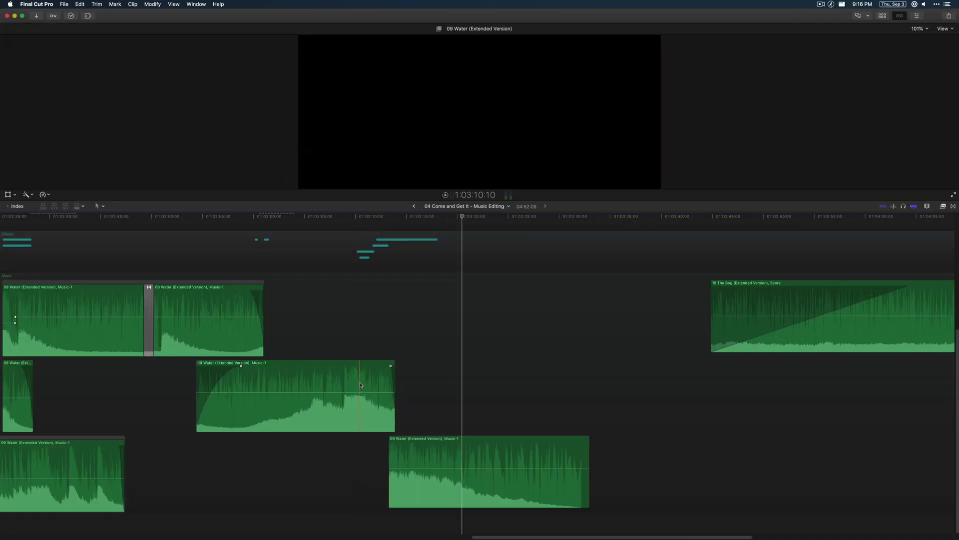
Undo the splits back to one long 09 Water clip and wrap it with Clip > Create Storyline.
{"action": "key", "text": "super+z"}
{"action": "key", "text": "super+z"}
{"action": "key", "text": "super+z"}
{"action": "key", "text": "super+z"}
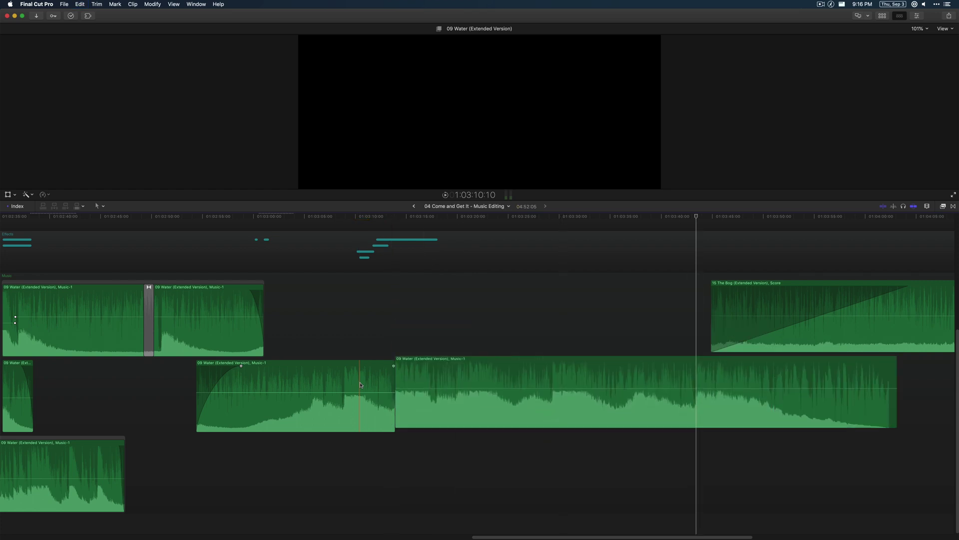
{"action": "key", "text": "super+z"}
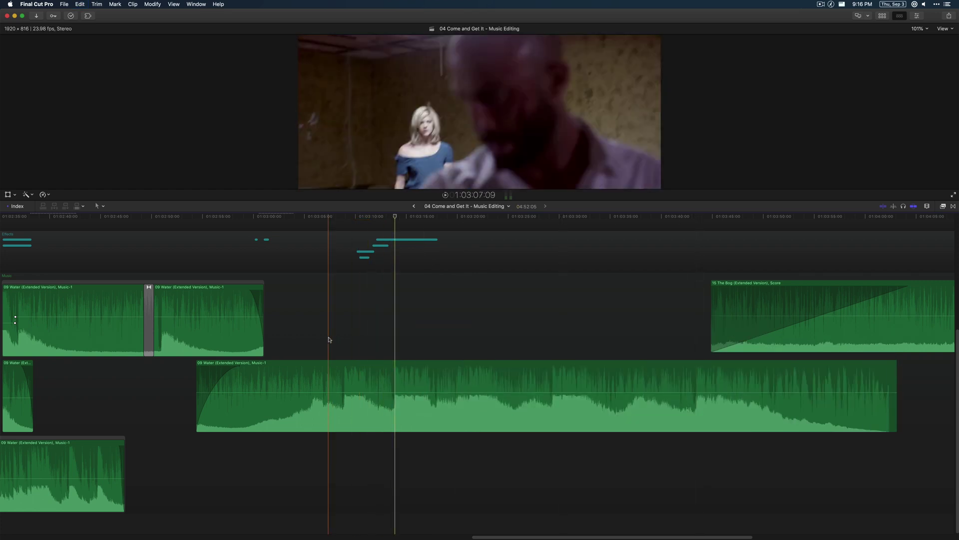
{"action": "left_click", "coordinate": [353, 371]}
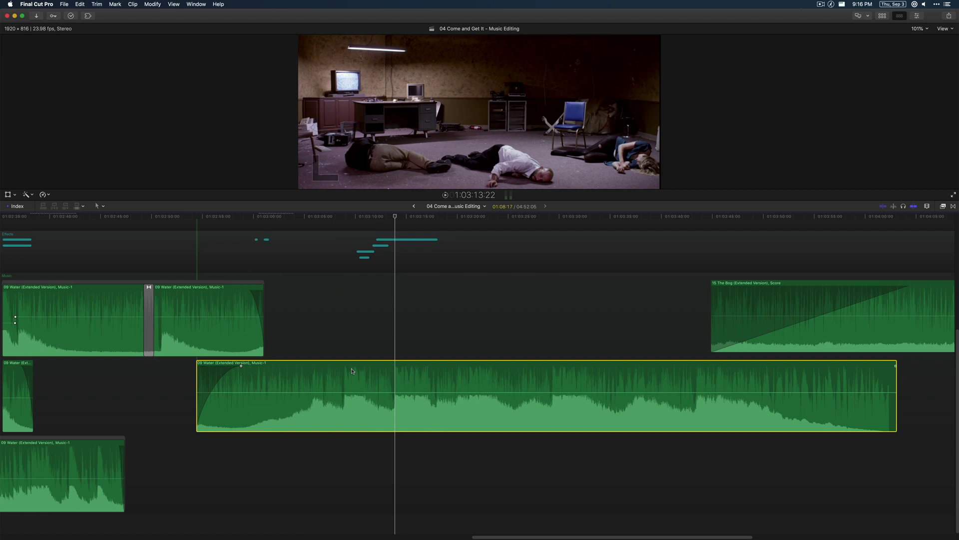
{"action": "left_click", "coordinate": [132, 4]}
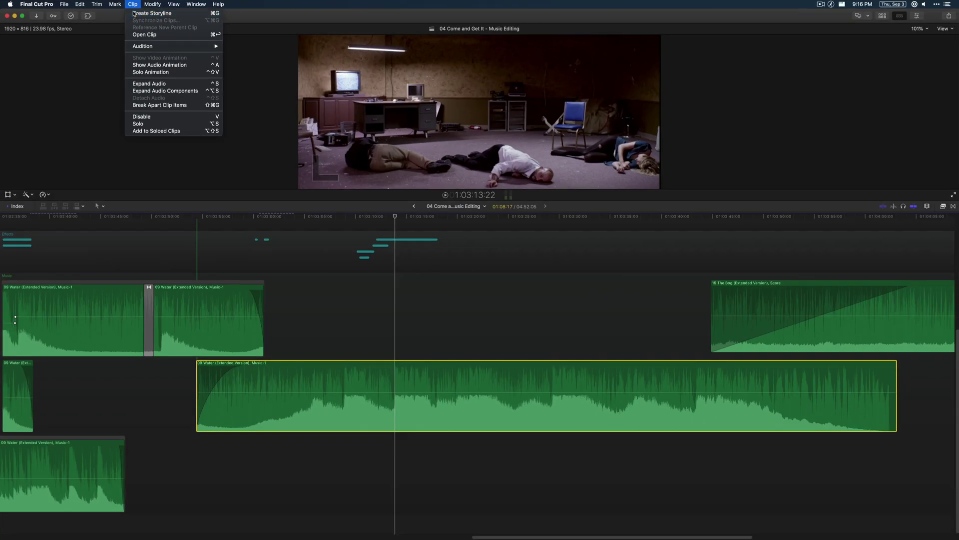
{"action": "left_click", "coordinate": [134, 13]}
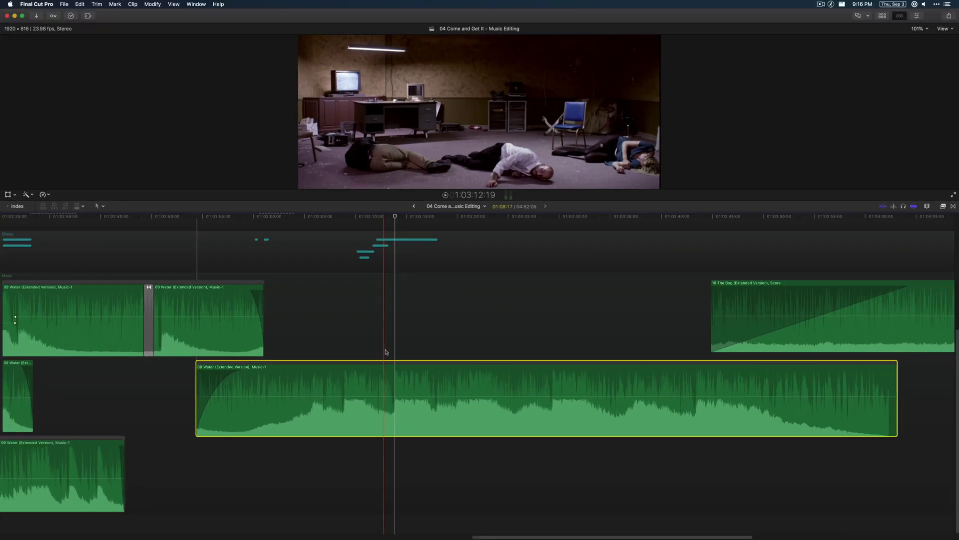
Cut the Water clip at the playhead, delete the range after it, and select both remaining pieces.
{"action": "key", "text": "r"}
{"action": "left_click", "coordinate": [396, 407]}
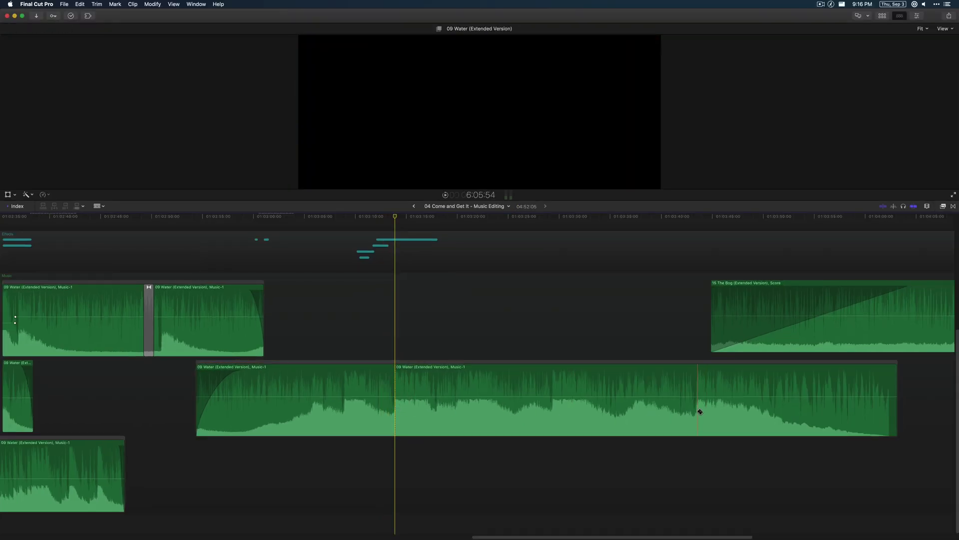
{"action": "left_click_drag", "start_coordinate": [700, 412], "coordinate": [396, 409]}
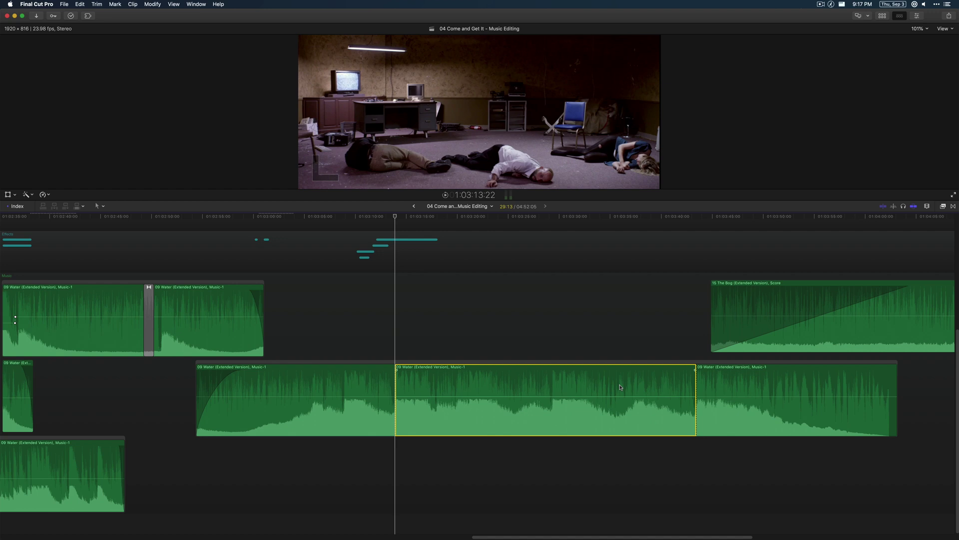
{"action": "key", "text": "Delete"}
{"action": "key", "text": "a"}
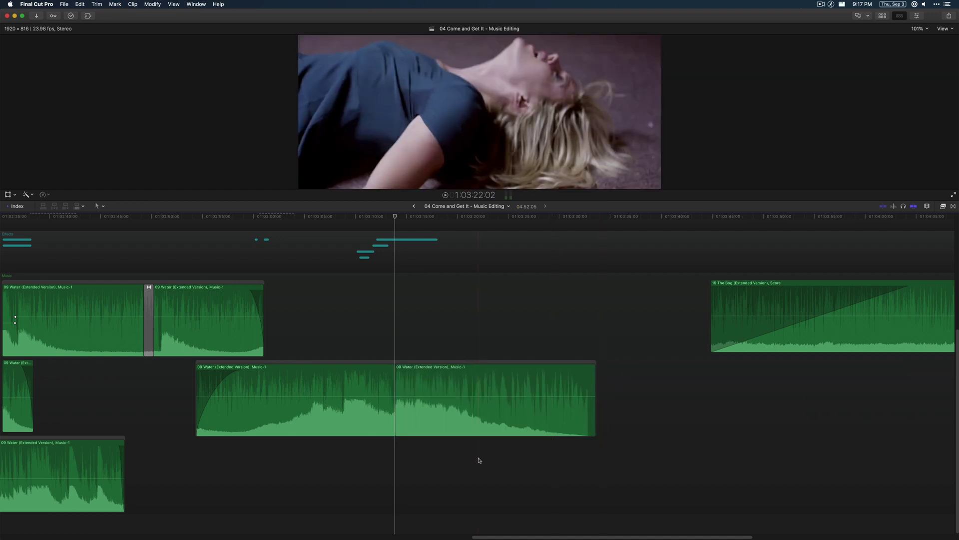
{"action": "left_click_drag", "start_coordinate": [481, 459], "coordinate": [382, 434]}
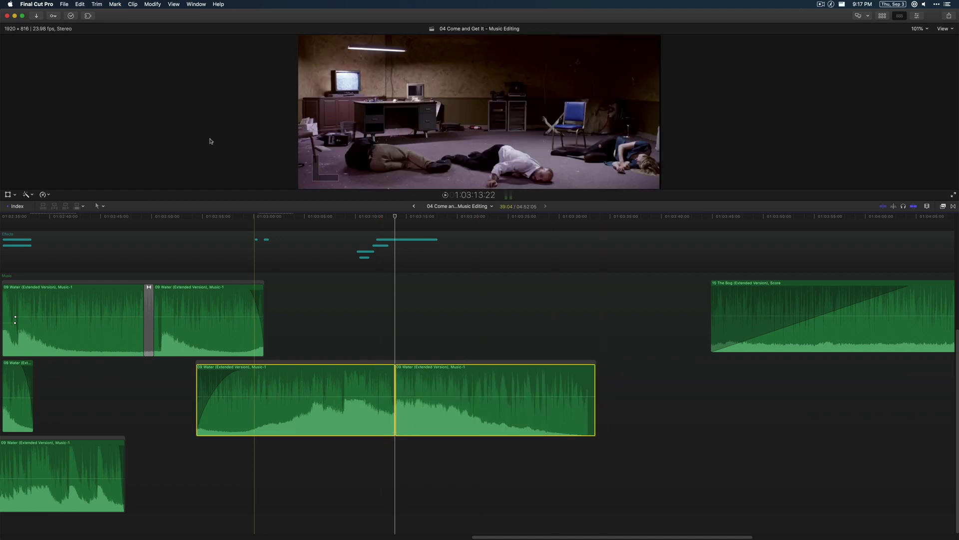
{"action": "left_click", "coordinate": [153, 4]}
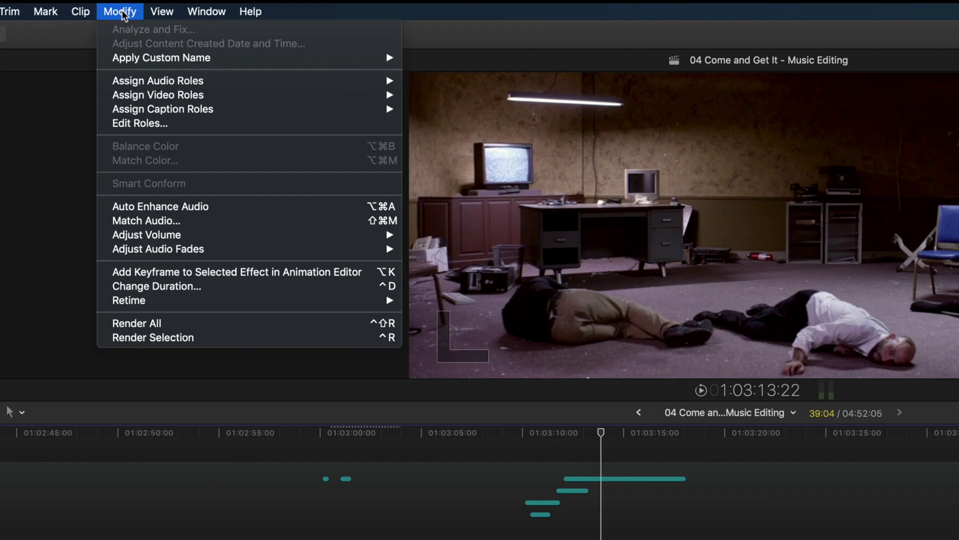
Apply Adjust Audio Fades > Crossfade to the two Water pieces and listen to it.
{"action": "mouse_move", "coordinate": [367, 244]}
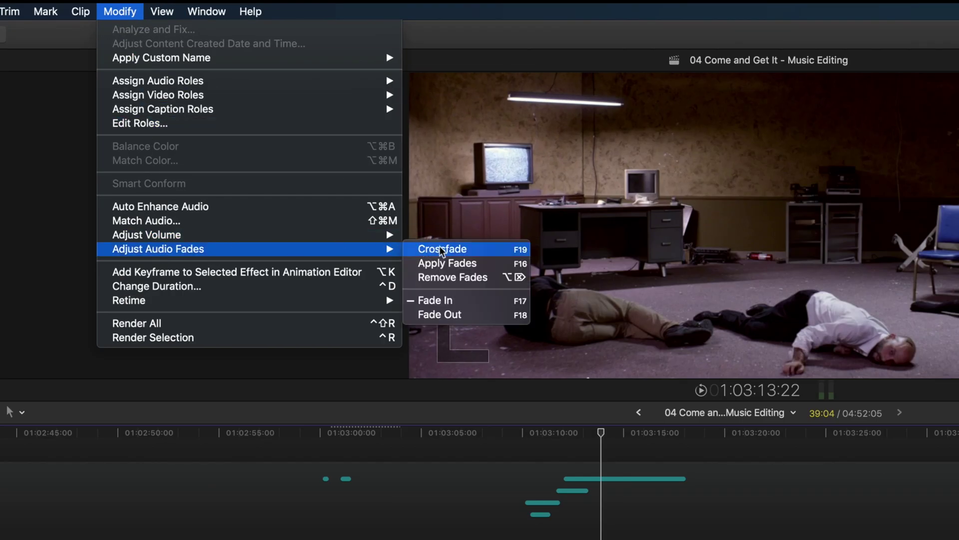
{"action": "left_click", "coordinate": [440, 248]}
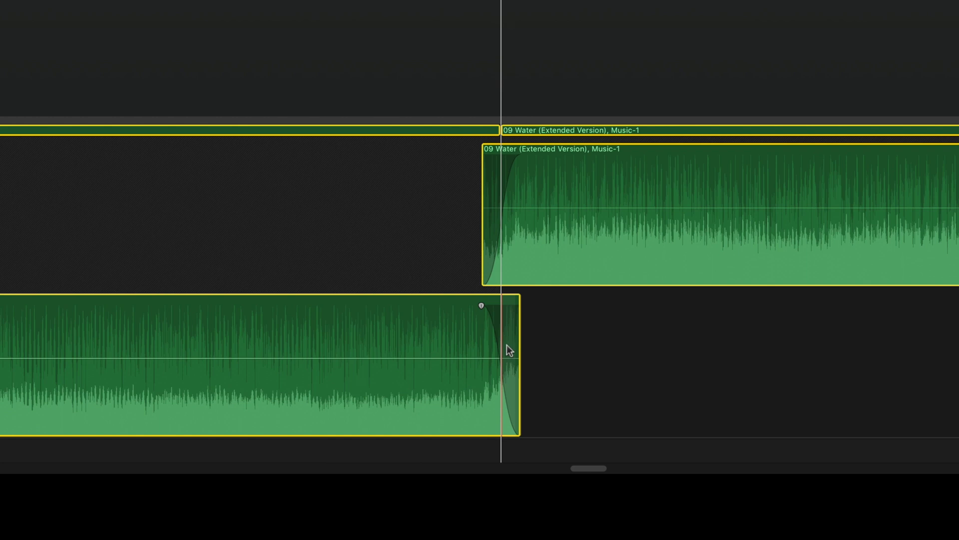
{"action": "left_click", "coordinate": [376, 31]}
{"action": "key", "text": "space"}
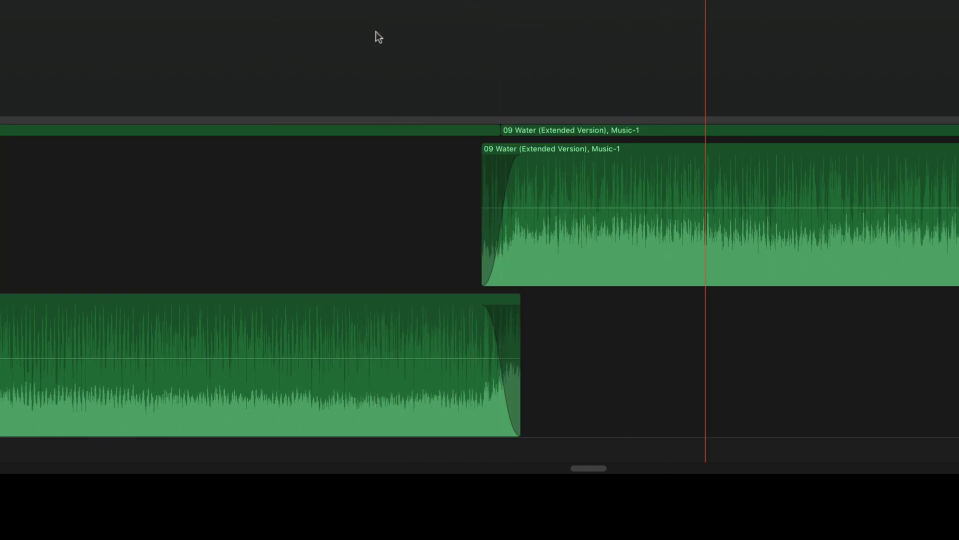
{"action": "key", "text": "space"}
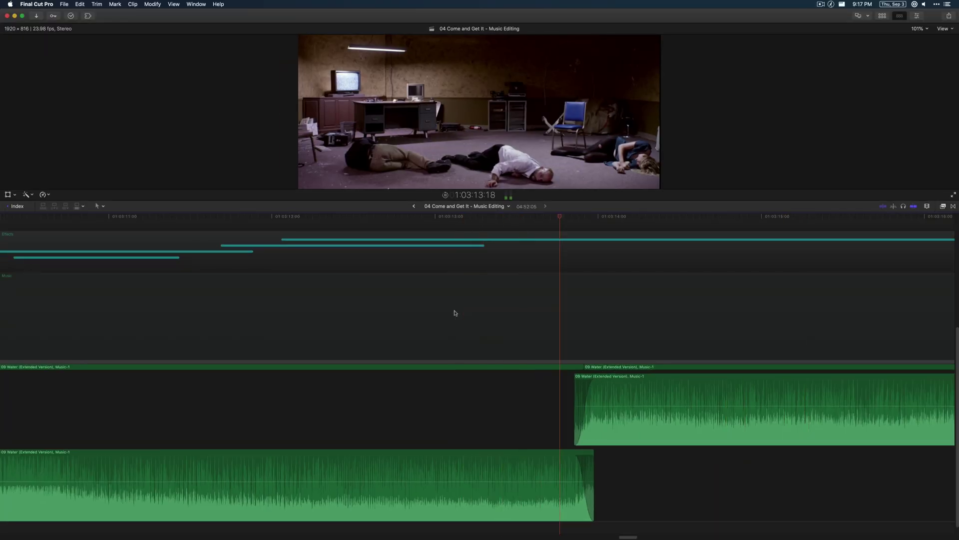
{"action": "key", "text": "space"}
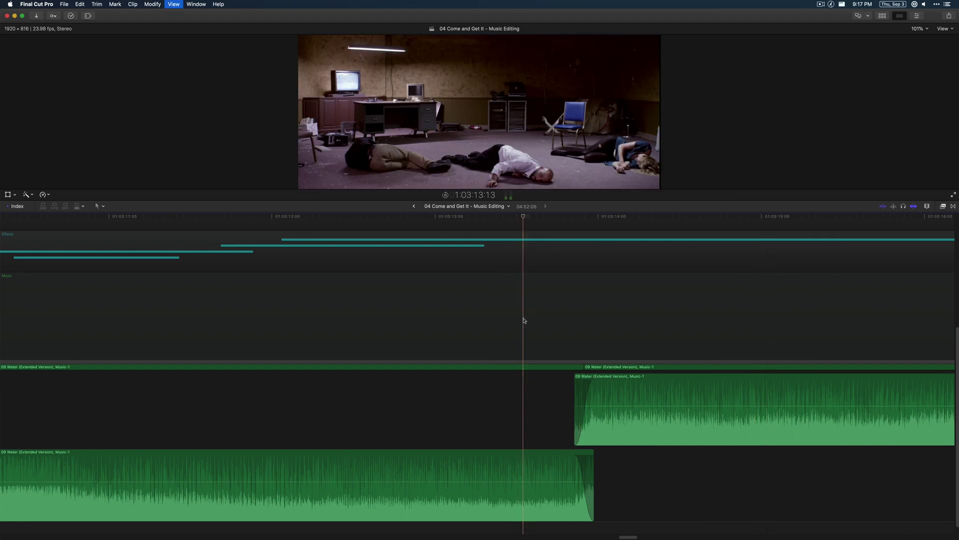
{"action": "key", "text": "space"}
Move the incoming Water piece slightly earlier and replay from just before the crossfade.
{"action": "left_click_drag", "start_coordinate": [586, 389], "coordinate": [575, 389]}
{"action": "left_click", "coordinate": [535, 328]}
{"action": "key", "text": "space"}
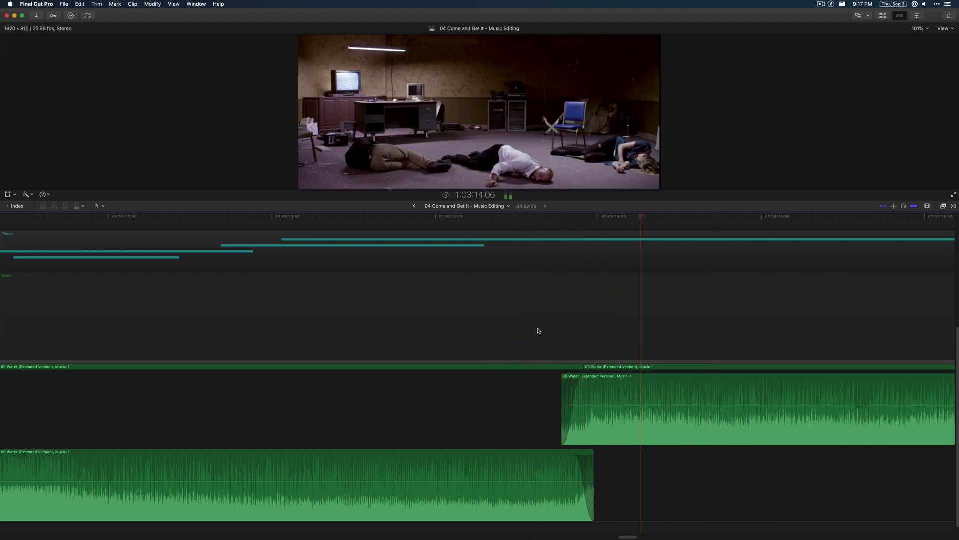
{"action": "key", "text": "space"}
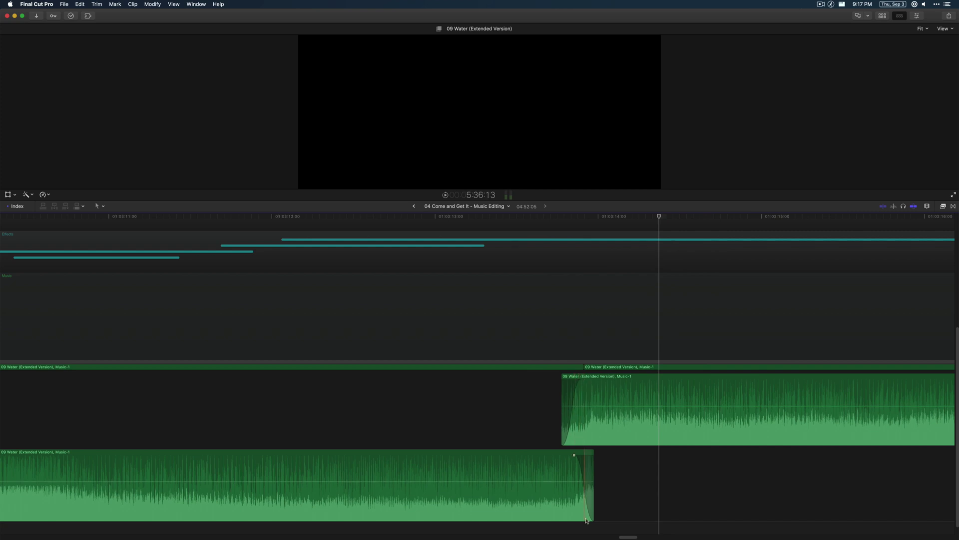
Solo the outgoing Water clip, audition it, and lengthen its fade-out.
{"action": "left_click", "coordinate": [530, 509]}
{"action": "key", "text": "alt+s"}
{"action": "left_click", "coordinate": [501, 413]}
{"action": "key", "text": "space"}
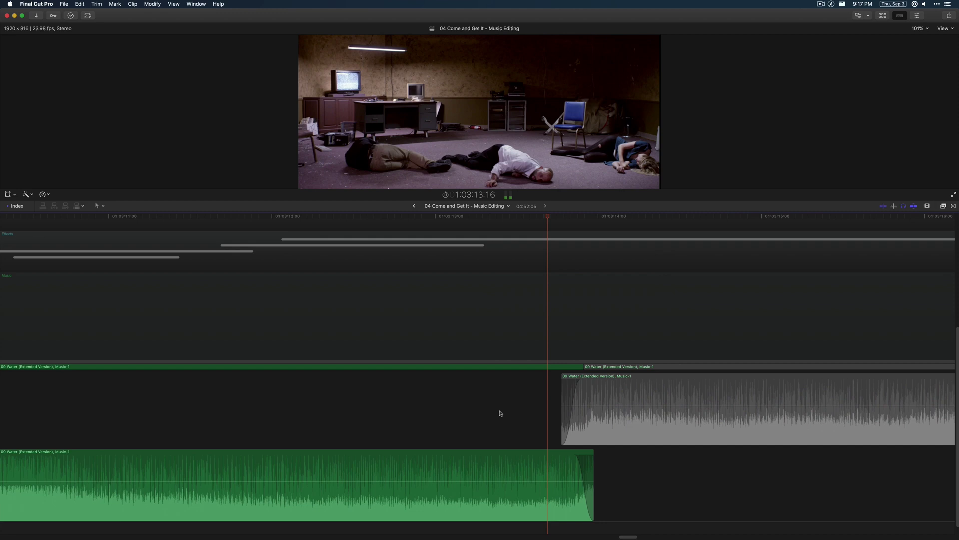
{"action": "key", "text": "space"}
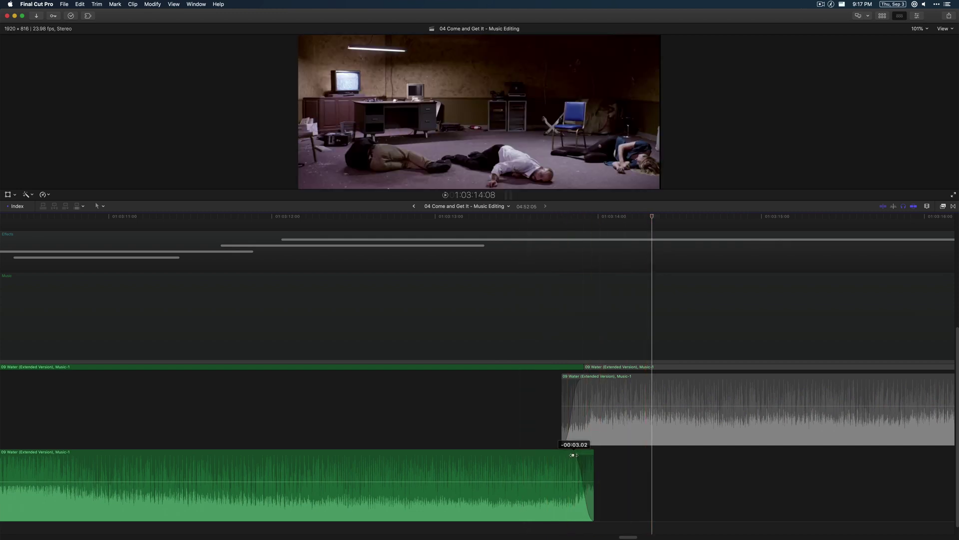
{"action": "left_click_drag", "start_coordinate": [566, 455], "coordinate": [583, 469]}
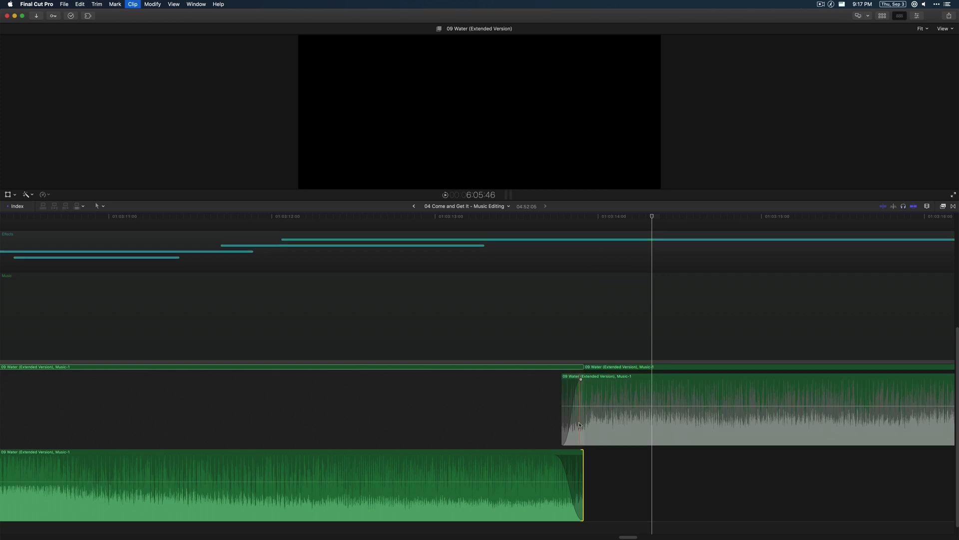
Start the incoming Water clip earlier, tweak its fade-in length, and select both clips.
{"action": "left_click", "coordinate": [532, 300]}
{"action": "key", "text": "space"}
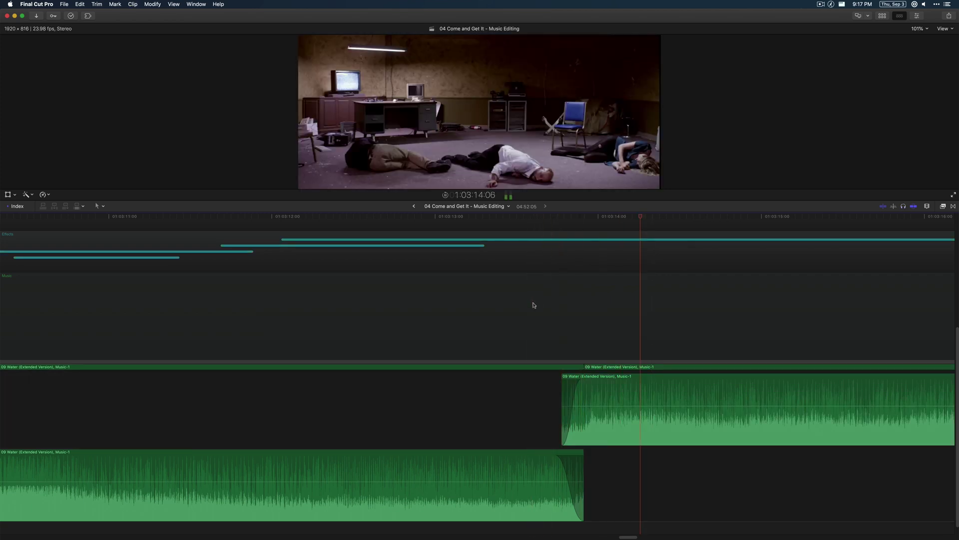
{"action": "left_click_drag", "start_coordinate": [563, 395], "coordinate": [548, 395]}
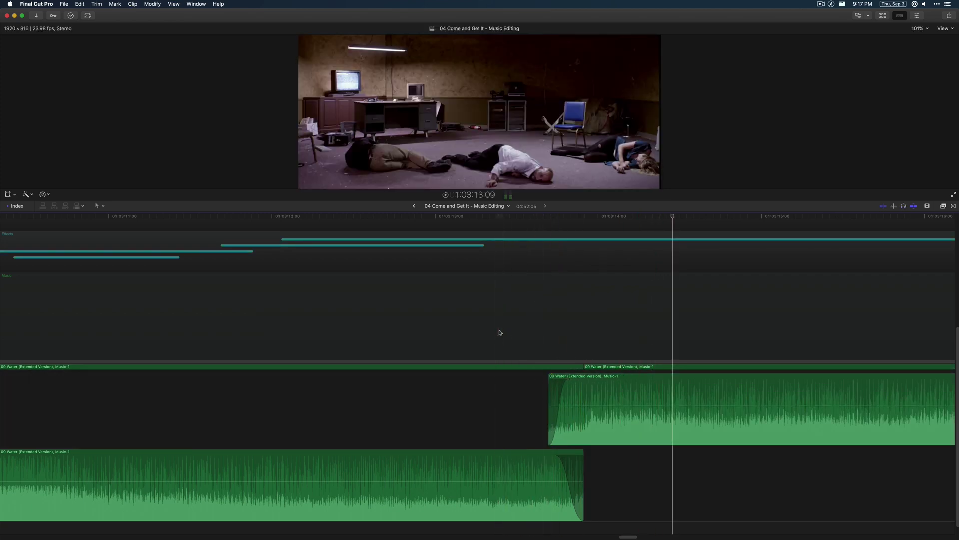
{"action": "left_click", "coordinate": [499, 332]}
{"action": "key", "text": "space"}
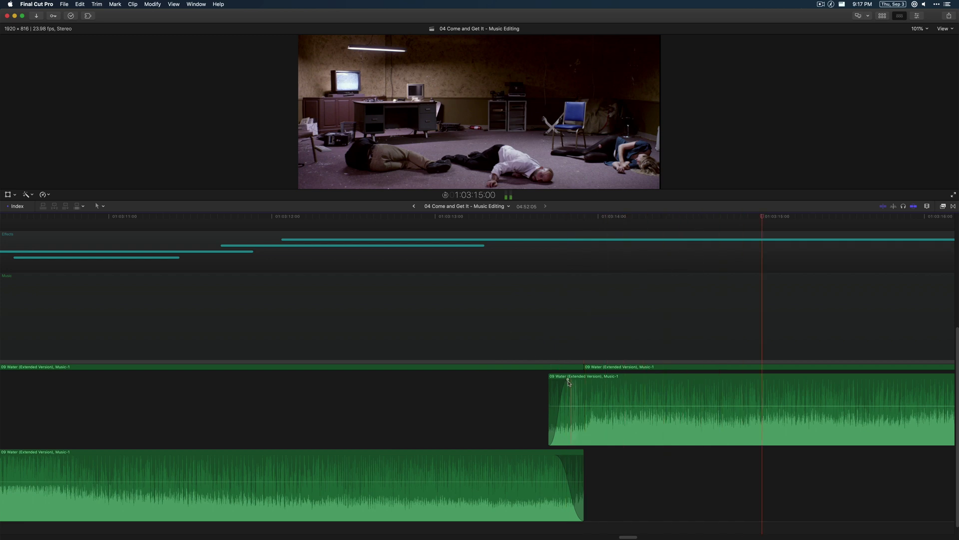
{"action": "left_click_drag", "start_coordinate": [568, 379], "coordinate": [570, 380]}
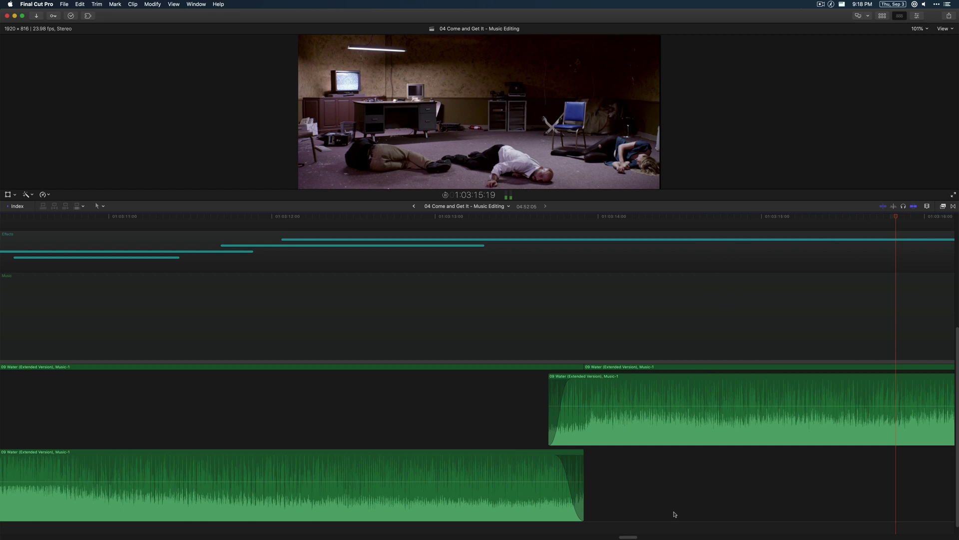
{"action": "left_click_drag", "start_coordinate": [663, 520], "coordinate": [545, 415]}
Group the two Water clips into a storyline with Command-G, then zoom out and pan to earlier music.
{"action": "key", "text": "super+g"}
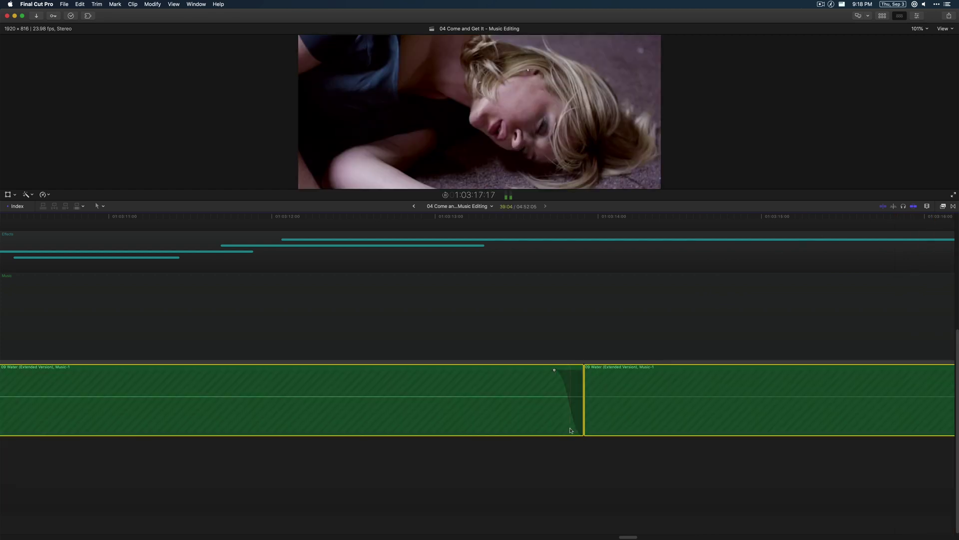
{"action": "key", "text": "super+minus"}
{"action": "key", "text": "super+minus"}
{"action": "key", "text": "super+minus"}
{"action": "key", "text": "super+minus"}
{"action": "key", "text": "super+minus"}
{"action": "left_click", "coordinate": [223, 322]}
{"action": "key", "text": "h"}
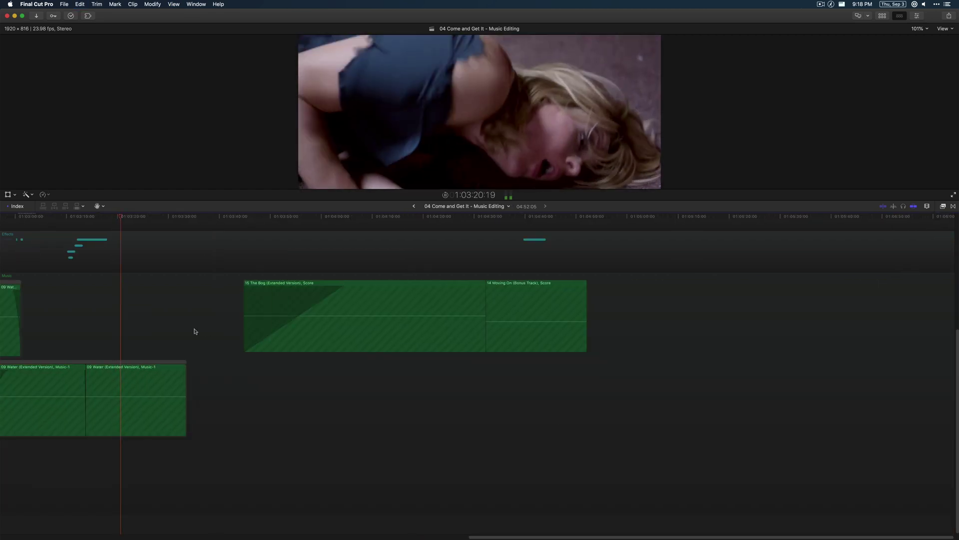
{"action": "left_click_drag", "start_coordinate": [112, 332], "coordinate": [570, 326]}
{"action": "key", "text": "a"}
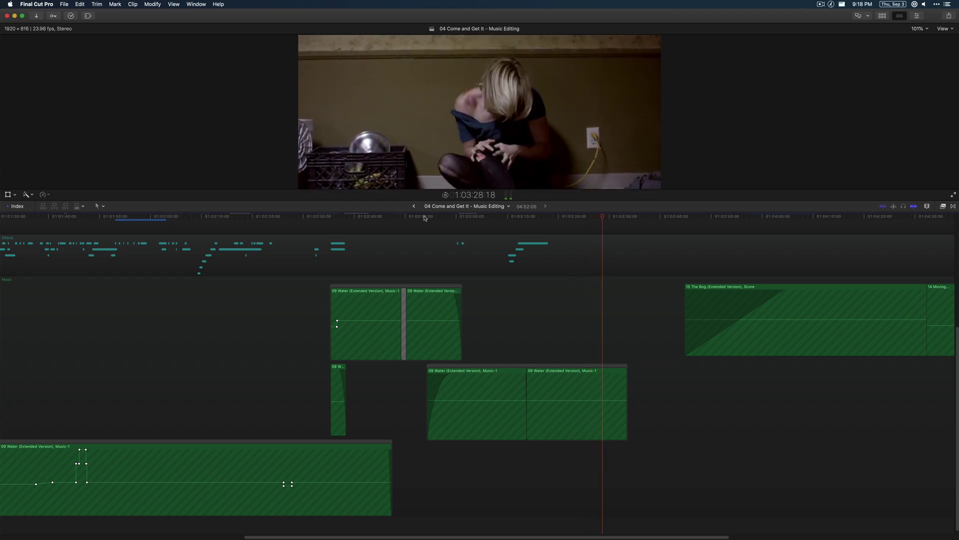
Move the playhead to an earlier shot and select the grouped Water music storyline.
{"action": "left_click", "coordinate": [424, 218]}
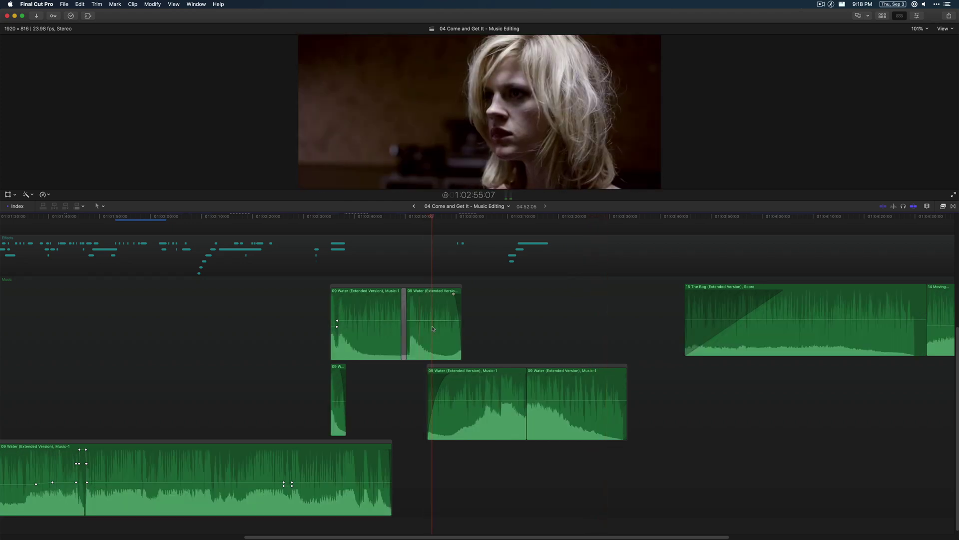
{"action": "scroll", "coordinate": [450, 335], "scroll_direction": "up", "scroll_amount": 2}
{"action": "left_click", "coordinate": [473, 370]}
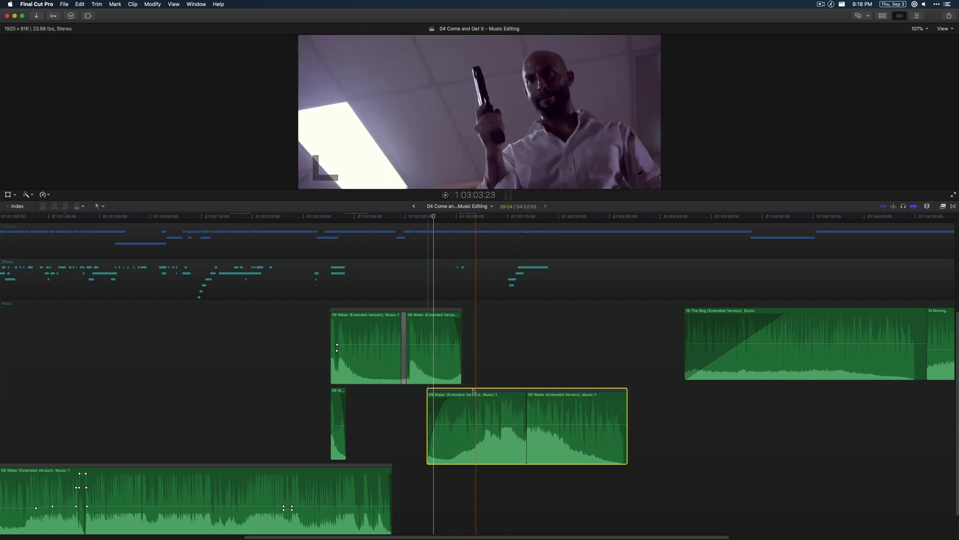
{"action": "scroll", "coordinate": [414, 284], "scroll_direction": "up", "scroll_amount": 10}
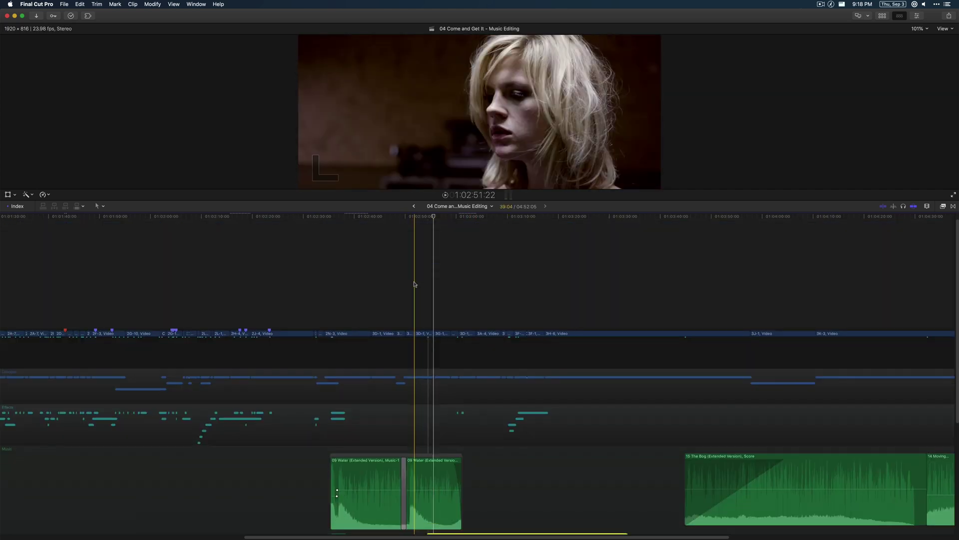
{"action": "scroll", "coordinate": [414, 284], "scroll_direction": "down", "scroll_amount": 6}
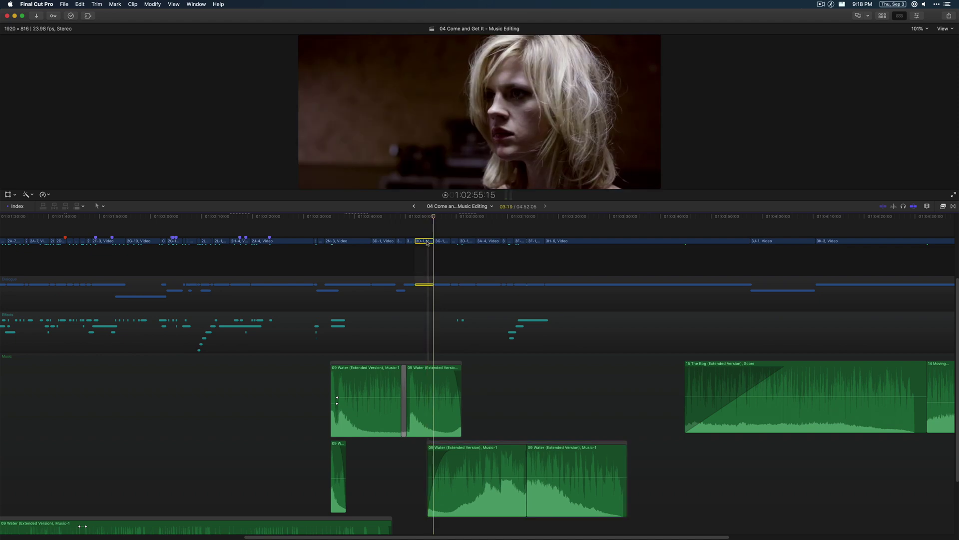
{"action": "left_click_drag", "start_coordinate": [427, 243], "coordinate": [429, 241]}
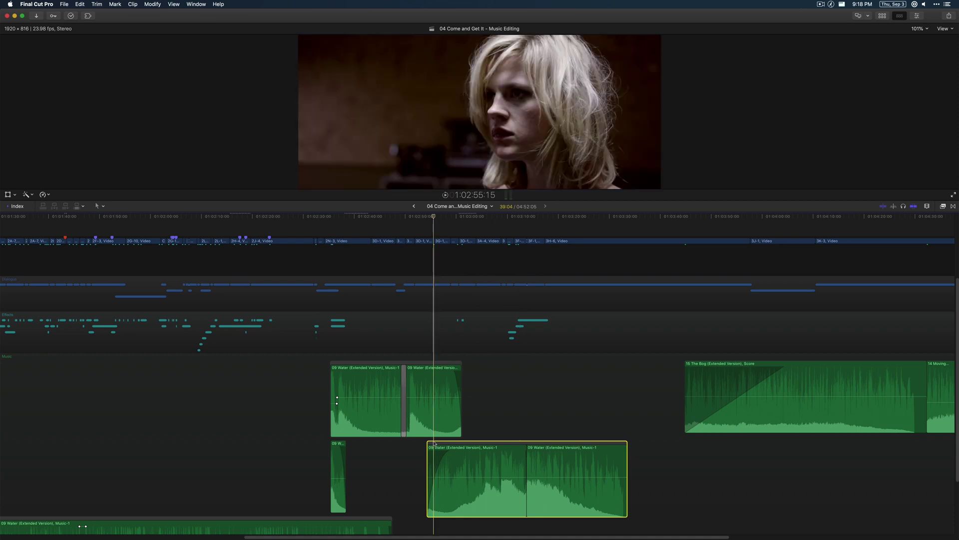
{"action": "left_click", "coordinate": [493, 417]}
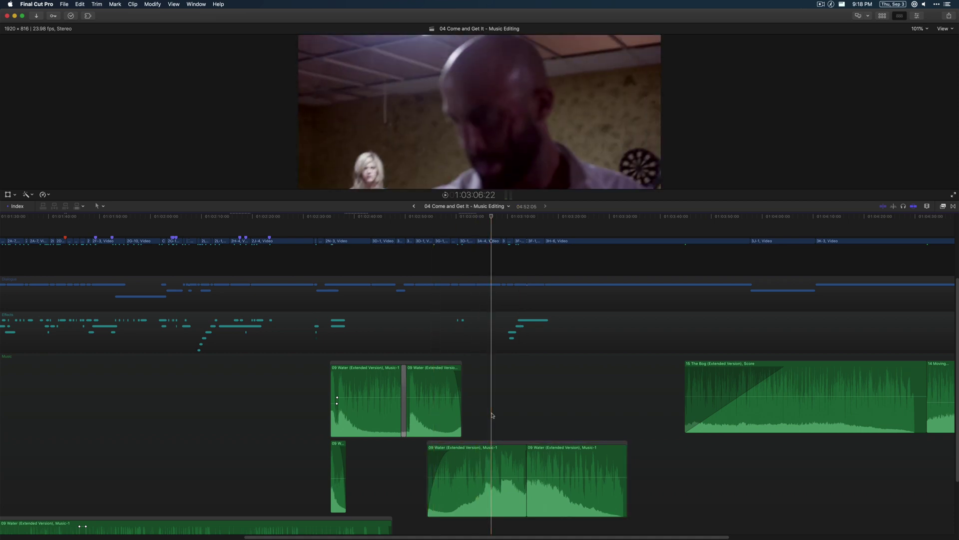
{"action": "key", "text": "space"}
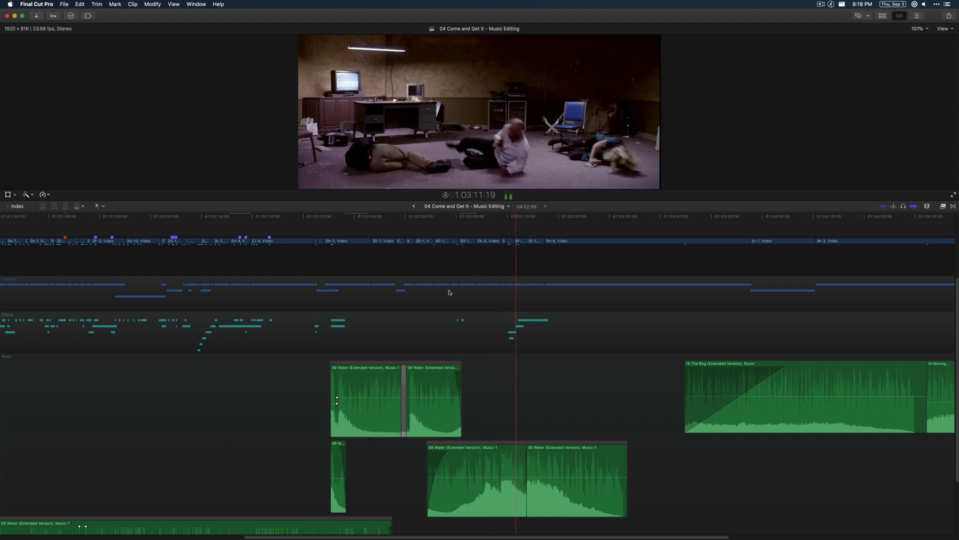
{"action": "left_click_drag", "start_coordinate": [446, 216], "coordinate": [429, 218]}
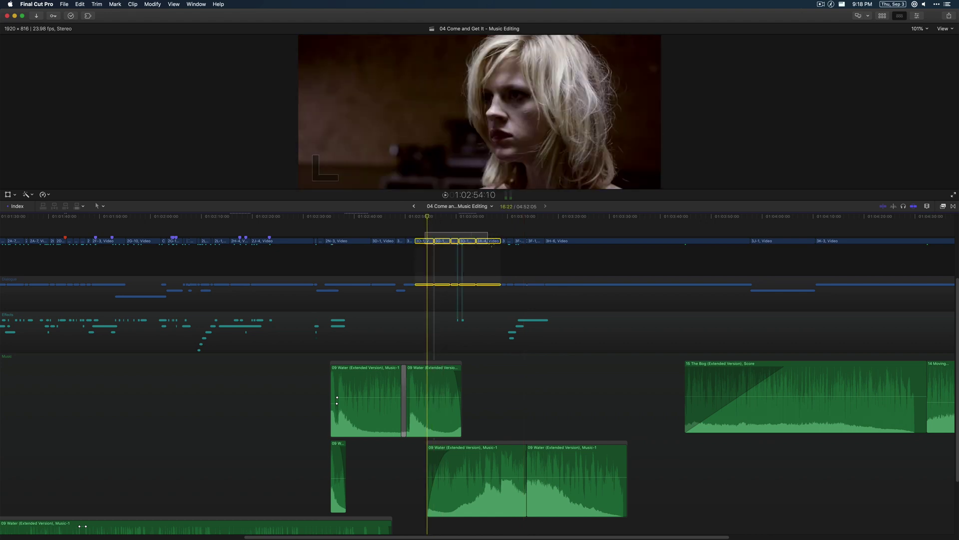
{"action": "mouse_move", "coordinate": [429, 237]}
{"action": "left_mouse_down"}
{"action": "mouse_move", "coordinate": [560, 241]}
{"action": "mouse_move", "coordinate": [427, 239]}
{"action": "left_mouse_up"}
{"action": "left_click", "coordinate": [432, 230]}
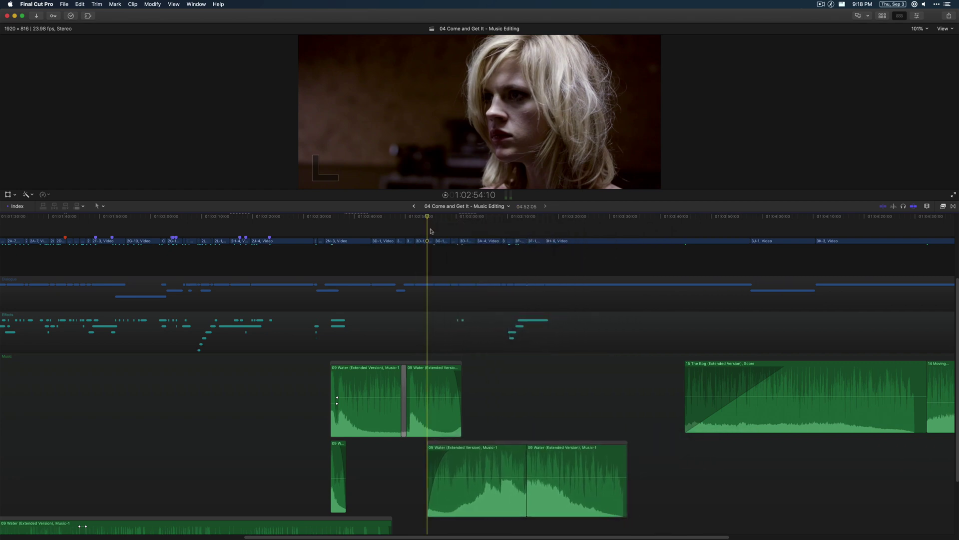